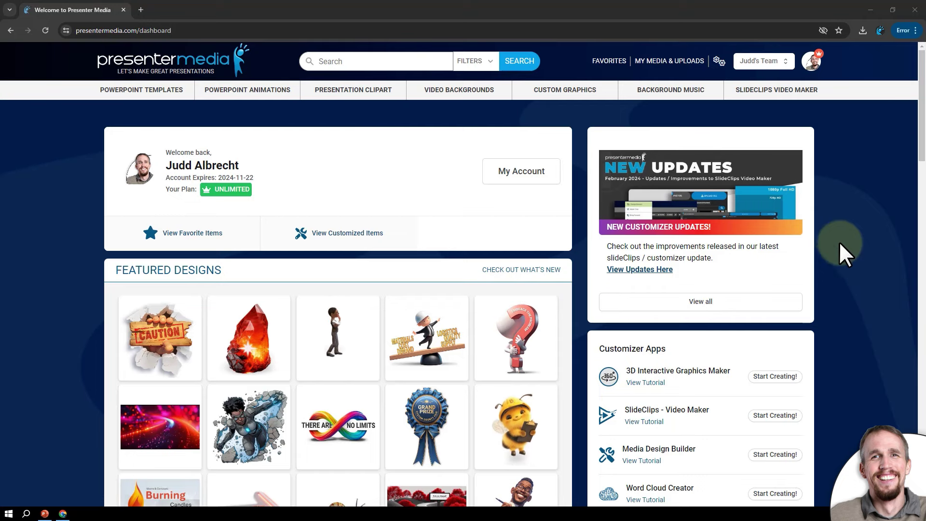
Open the Big Box Truck - Logistics clipart from the full Newest Designs list.
{"action": "scroll", "coordinate": [866, 168], "scroll_direction": "down", "scroll_amount": 8}
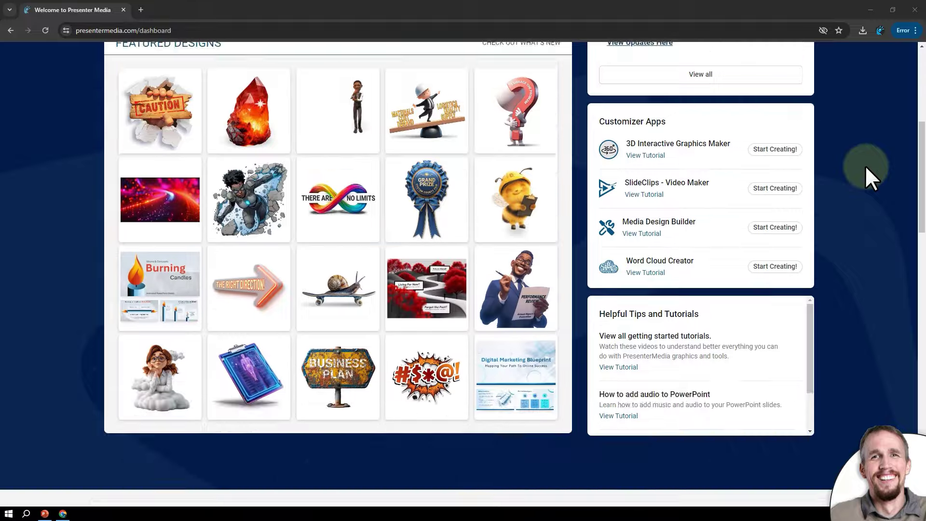
{"action": "scroll", "coordinate": [865, 166], "scroll_direction": "down", "scroll_amount": 6}
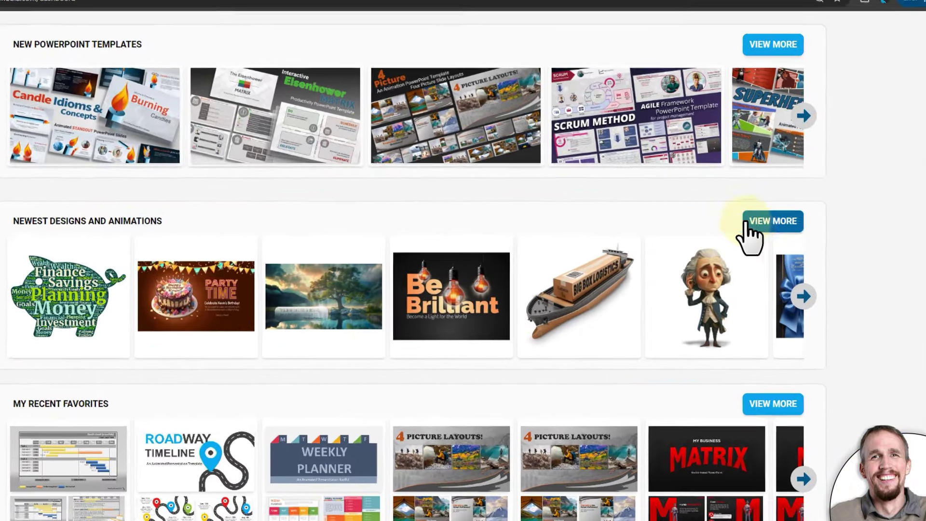
{"action": "left_click", "coordinate": [778, 226]}
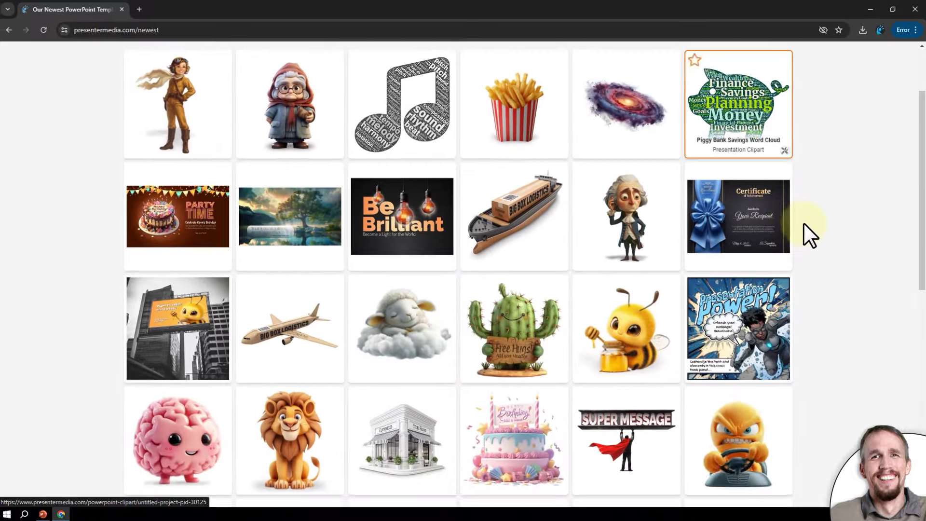
{"action": "scroll", "coordinate": [810, 231], "scroll_direction": "down", "scroll_amount": 2}
{"action": "scroll", "coordinate": [810, 224], "scroll_direction": "down", "scroll_amount": 4}
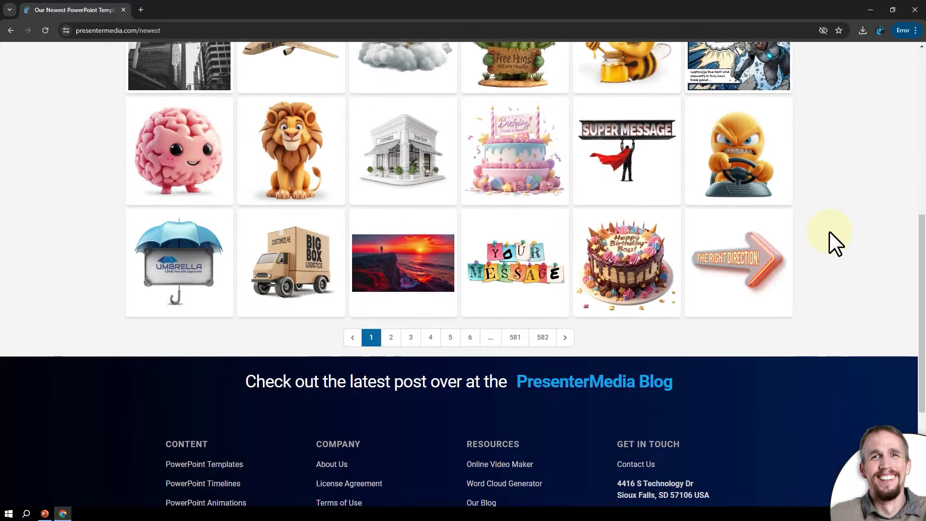
{"action": "left_click", "coordinate": [289, 268]}
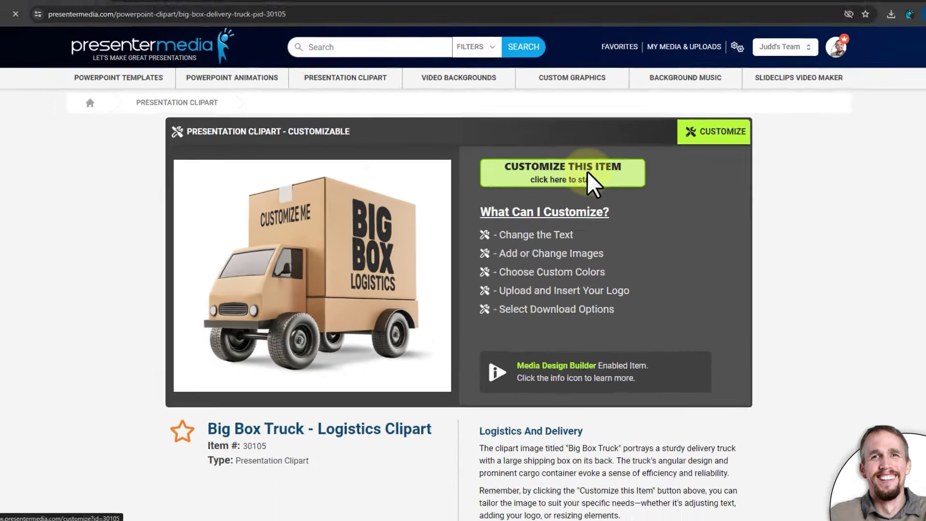
Open the truck in the customizer and replace the BIG lettering with TED'S.
{"action": "left_click", "coordinate": [622, 145]}
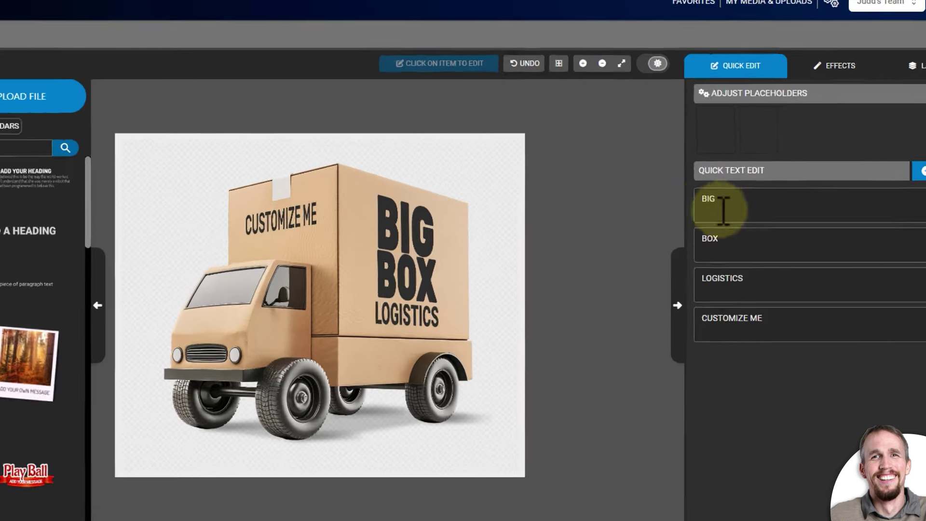
{"action": "left_click", "coordinate": [736, 217]}
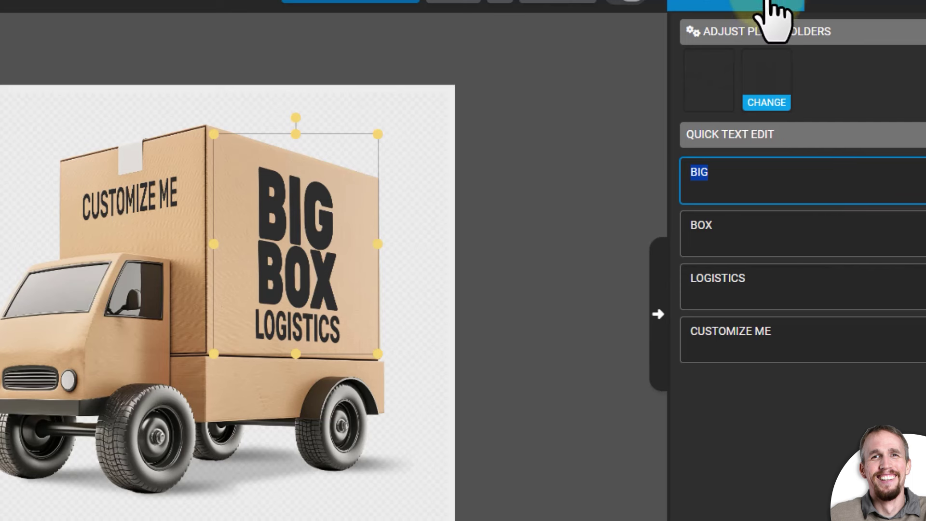
{"action": "left_click", "coordinate": [757, 174]}
{"action": "double_click", "coordinate": [700, 170]}
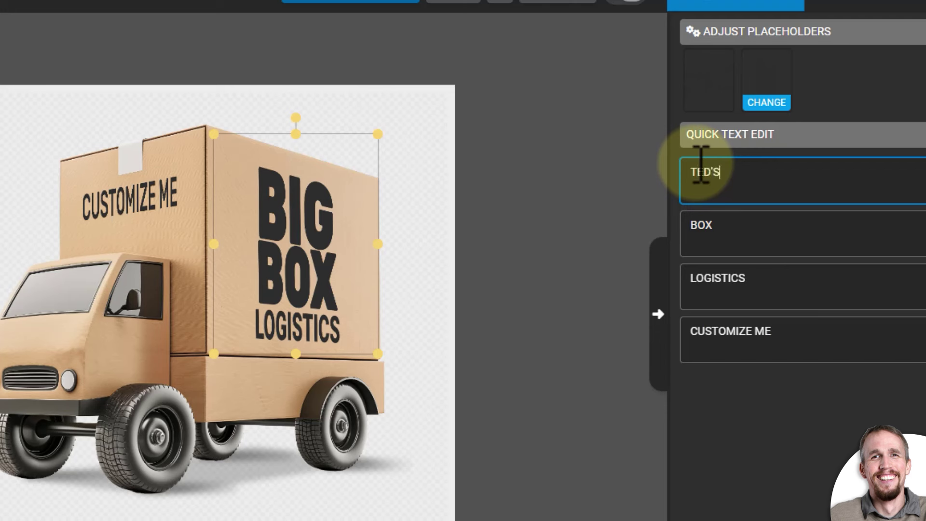
{"action": "type", "text": "TED'S"}
Replace the BOX lettering with DELIVERY SERVICE.
{"action": "left_click", "coordinate": [765, 227]}
{"action": "double_click", "coordinate": [700, 226]}
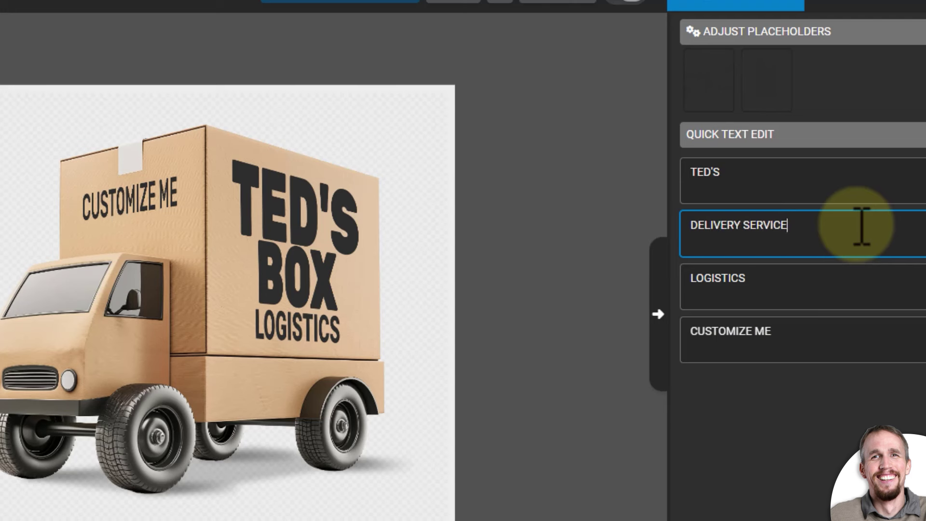
{"action": "left_click", "coordinate": [828, 284]}
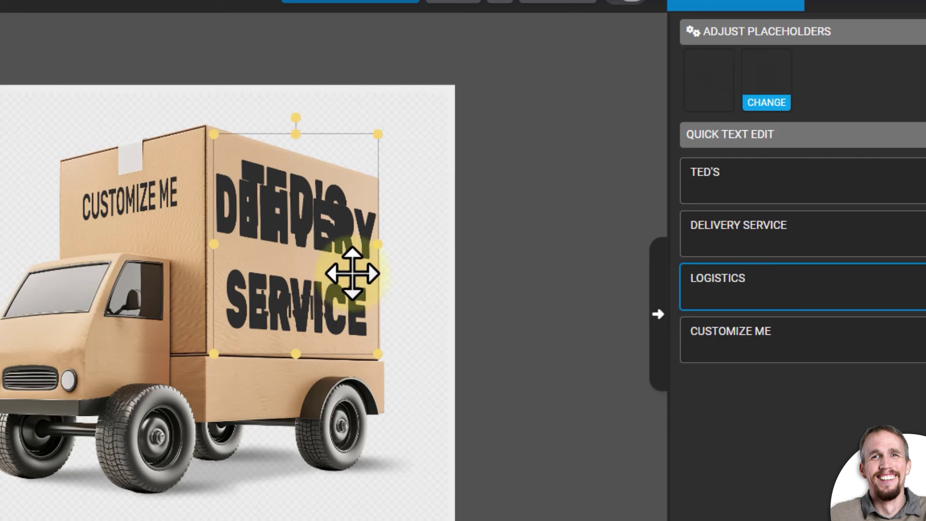
{"action": "left_click", "coordinate": [849, 244]}
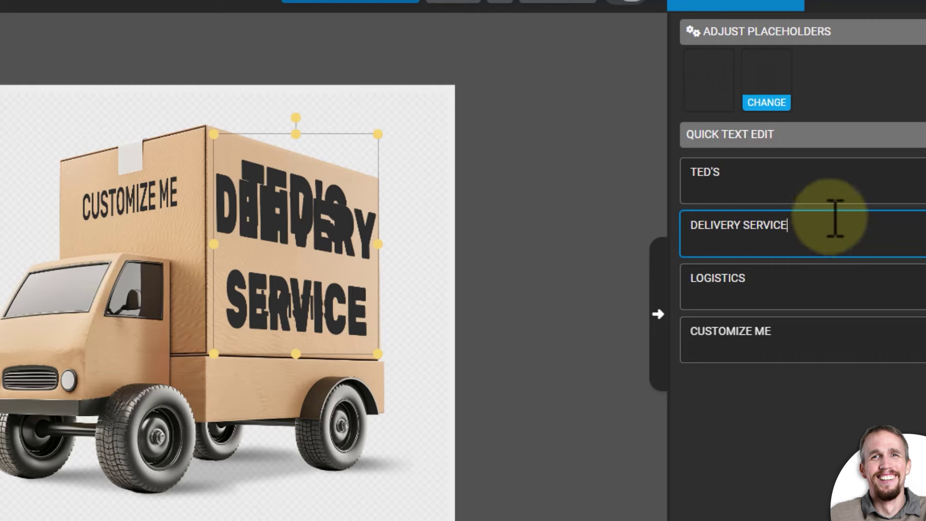
{"action": "left_click", "coordinate": [823, 237]}
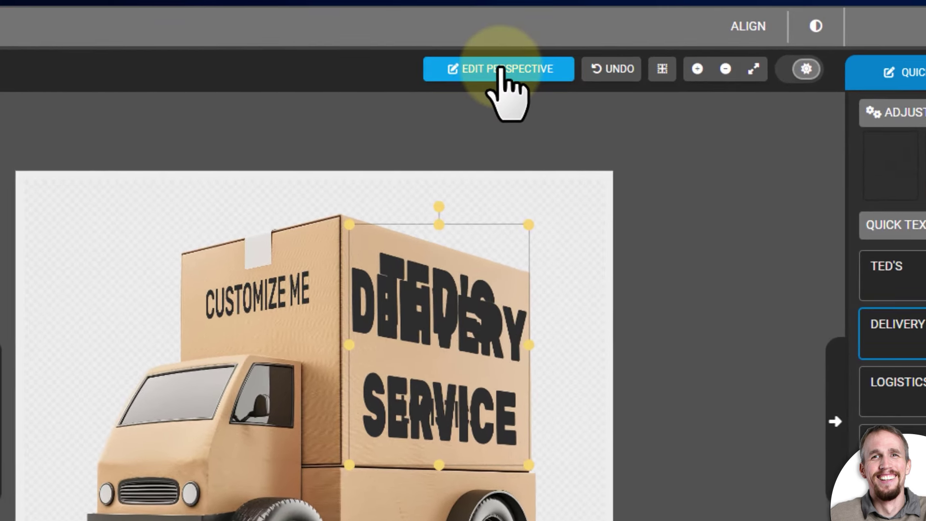
In the lettering group, shrink the DELIVERY SERVICE text with the Font Size slider to fit.
{"action": "left_click", "coordinate": [500, 68]}
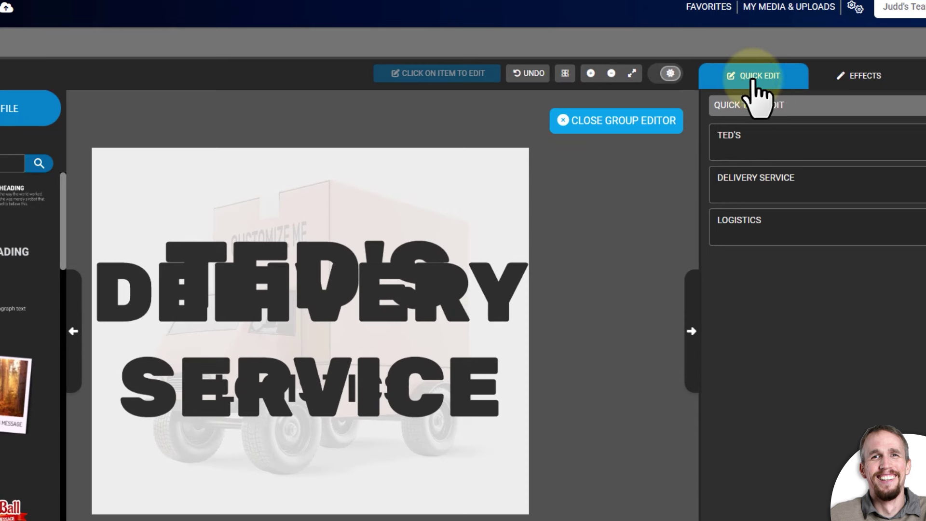
{"action": "left_click", "coordinate": [820, 185]}
{"action": "triple_click", "coordinate": [726, 183]}
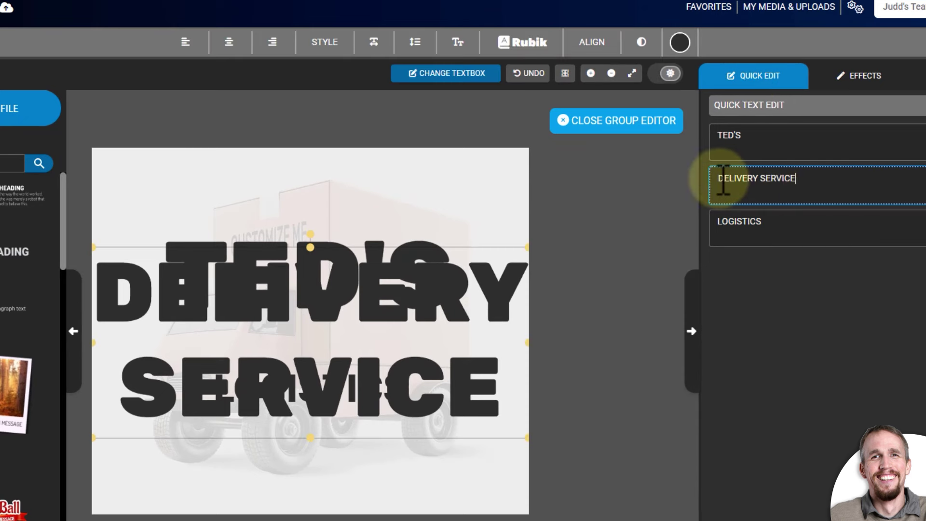
{"action": "left_click", "coordinate": [813, 179]}
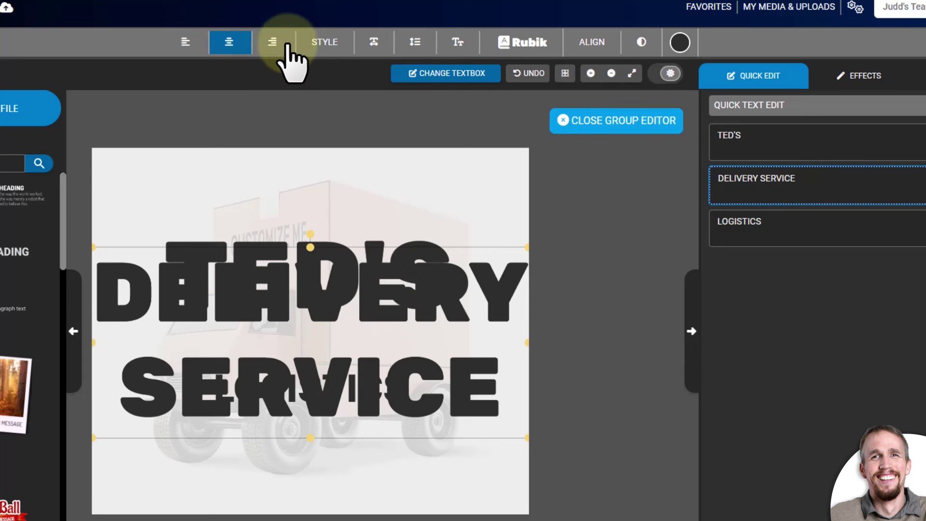
{"action": "left_click", "coordinate": [461, 45]}
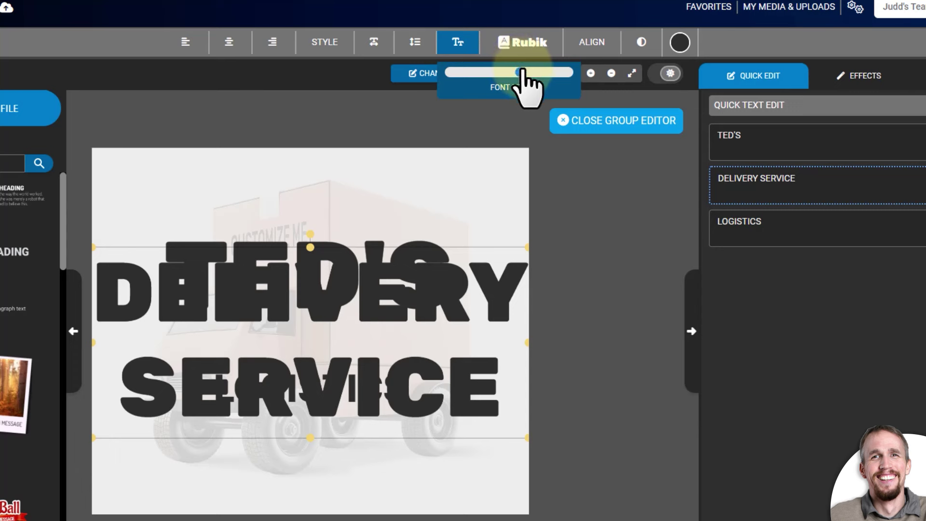
{"action": "left_click_drag", "start_coordinate": [520, 73], "coordinate": [481, 73]}
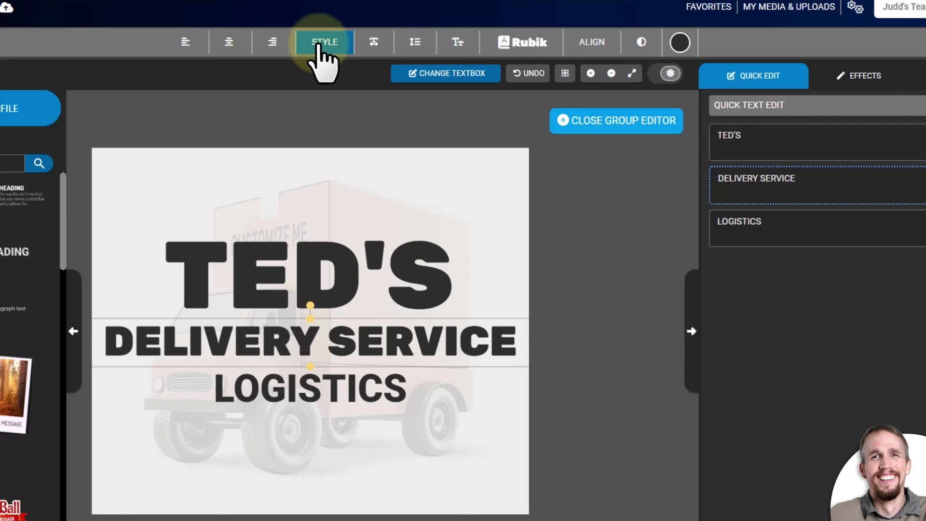
Color DELIVERY SERVICE dark red (#820303) and close the group editor.
{"action": "left_click", "coordinate": [680, 42]}
{"action": "left_click", "coordinate": [654, 102]}
{"action": "left_click", "coordinate": [674, 117]}
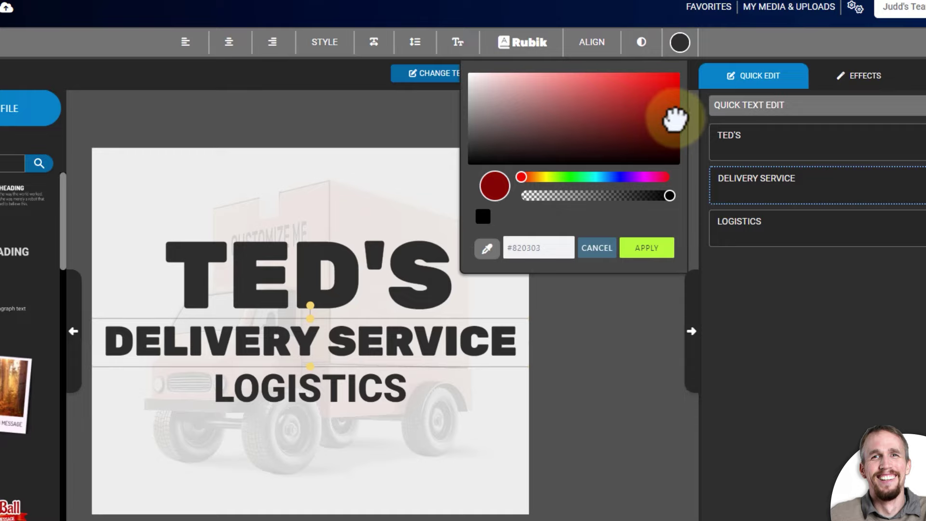
{"action": "left_click", "coordinate": [654, 255]}
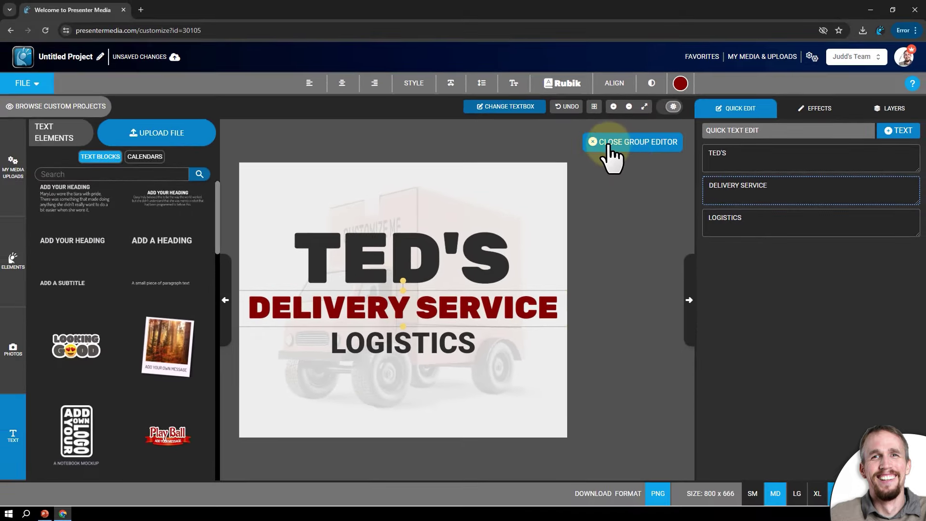
{"action": "left_click", "coordinate": [634, 143]}
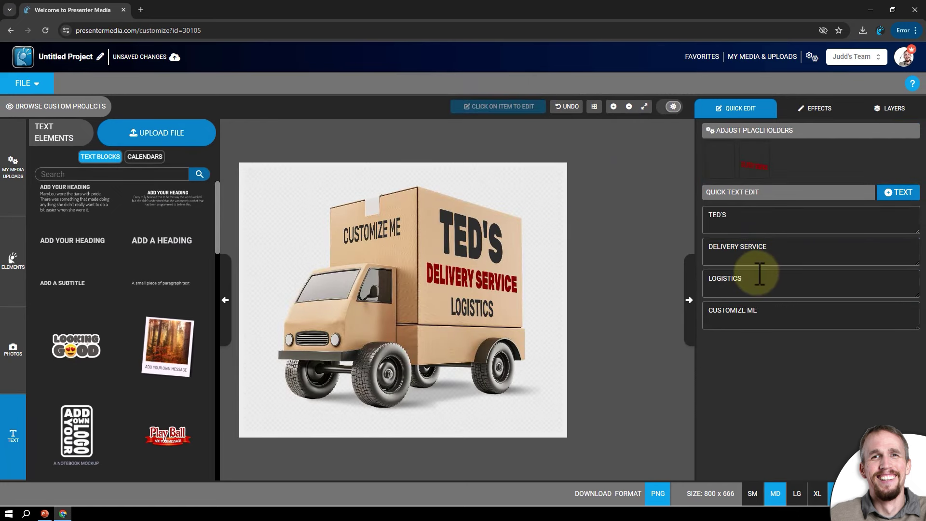
Replace the LOGISTICS line with GOT TO GO FAST! and copy that text.
{"action": "left_click", "coordinate": [775, 283]}
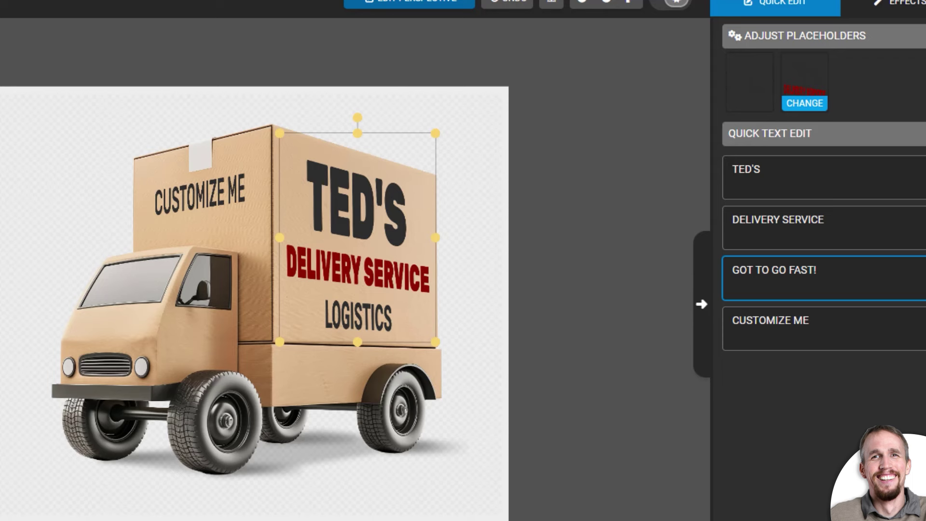
{"action": "left_click", "coordinate": [852, 314]}
{"action": "left_click_drag", "start_coordinate": [829, 277], "coordinate": [738, 283]}
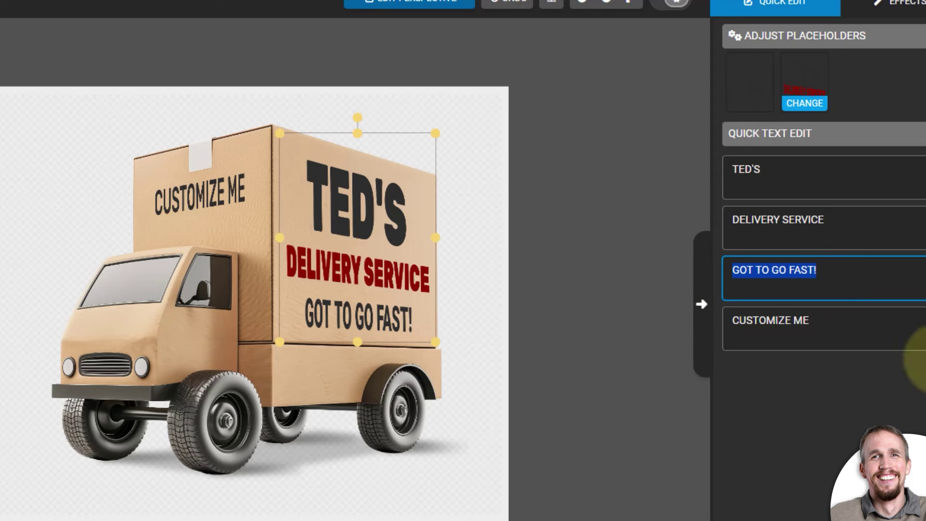
Paste GOT TO GO FAST! over CUSTOMIZE ME on the box front.
{"action": "left_click", "coordinate": [890, 325]}
{"action": "left_click_drag", "start_coordinate": [848, 321], "coordinate": [728, 314]}
{"action": "type", "text": "GOT TO GO FAST!"}
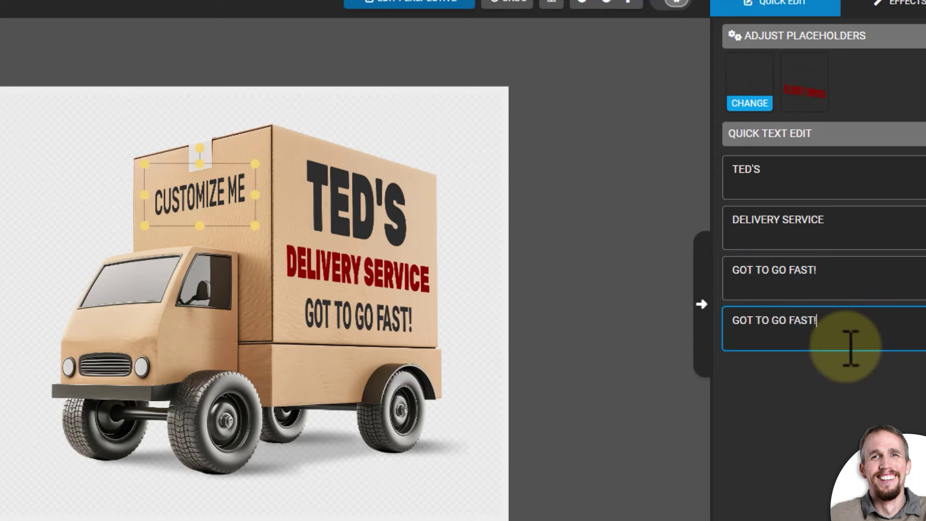
{"action": "left_click", "coordinate": [884, 281]}
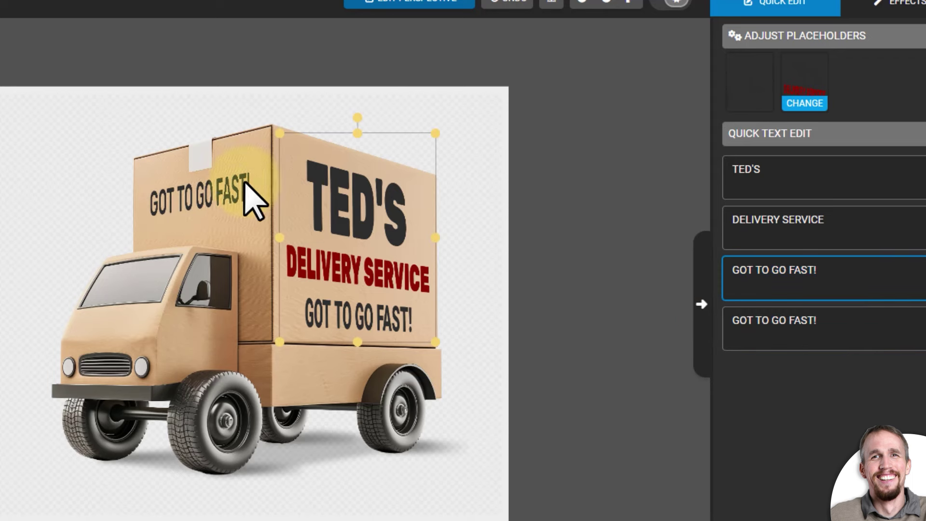
{"action": "left_click", "coordinate": [207, 192]}
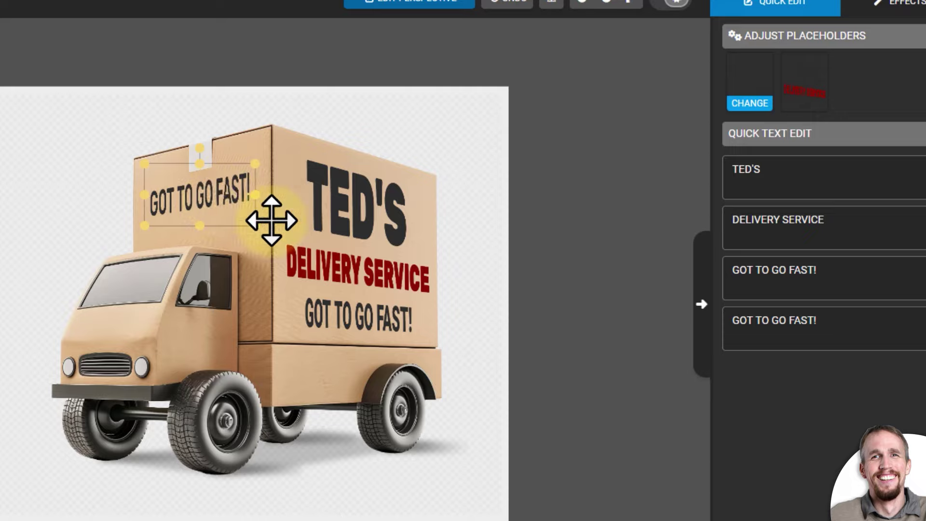
{"action": "left_click", "coordinate": [351, 197]}
{"action": "left_click", "coordinate": [251, 197]}
{"action": "left_click", "coordinate": [304, 191]}
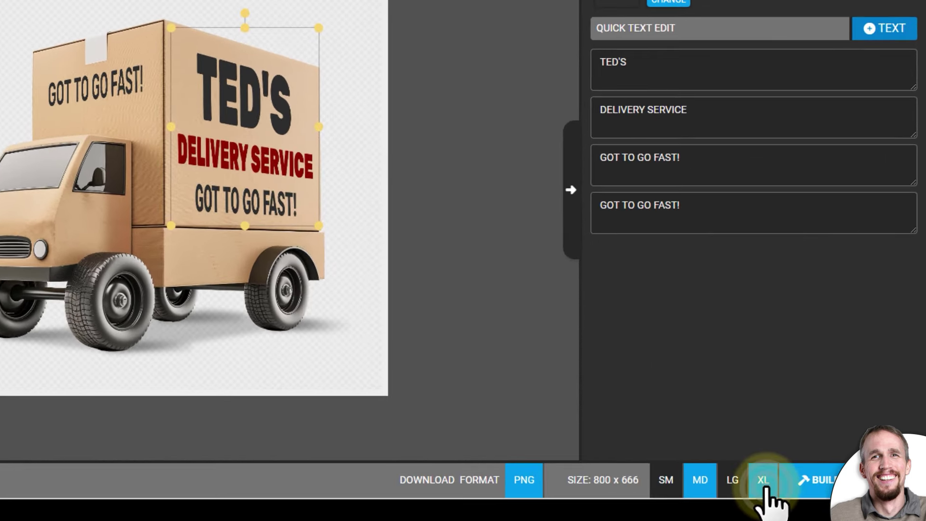
Build the truck at XL 3200 x 2666, save it to My Media, and return to editing.
{"action": "left_click", "coordinate": [765, 485]}
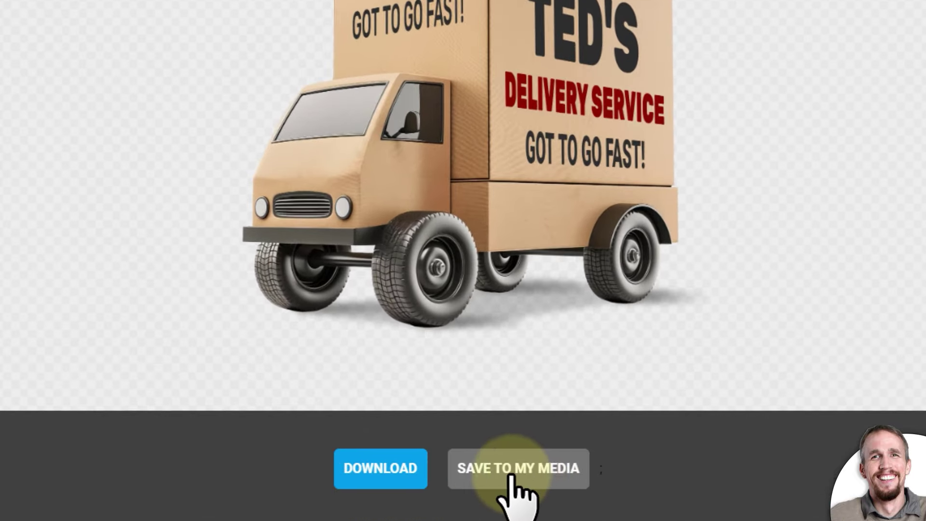
{"action": "left_click", "coordinate": [520, 471]}
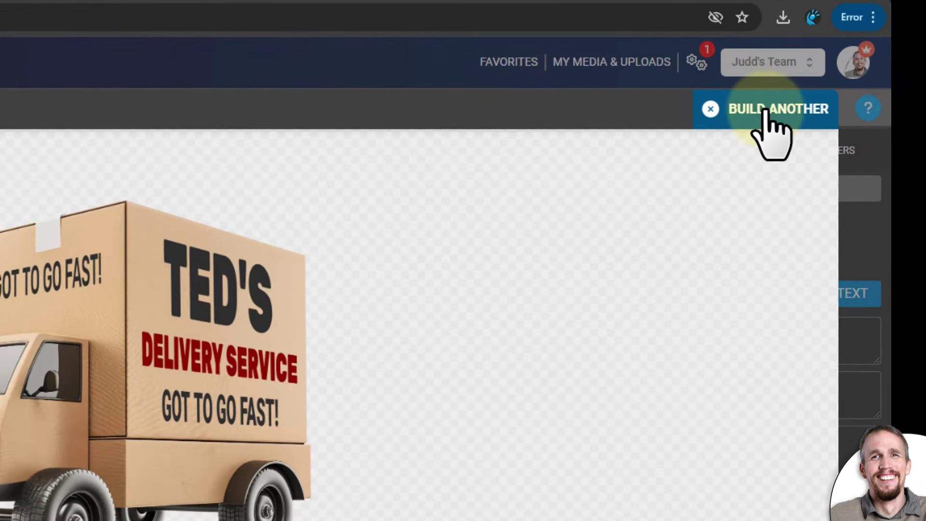
{"action": "left_click", "coordinate": [768, 112]}
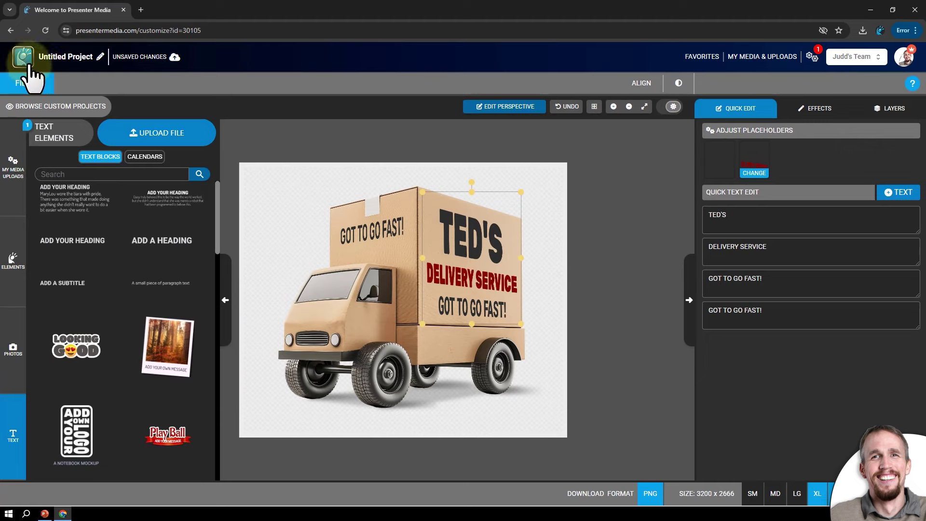
Go back to newest items, open page 2, and customize the Golden Telescope clipart.
{"action": "left_click", "coordinate": [11, 32]}
{"action": "left_click", "coordinate": [11, 31]}
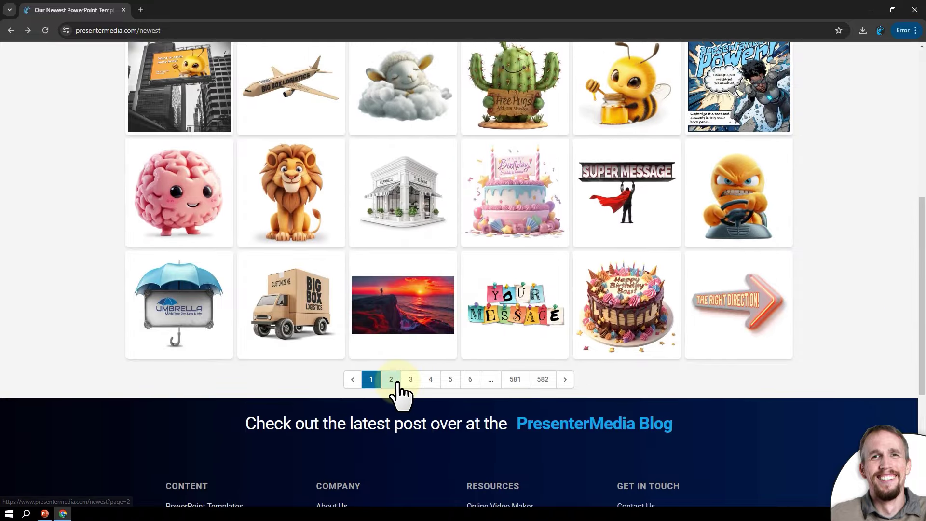
{"action": "left_click", "coordinate": [395, 382]}
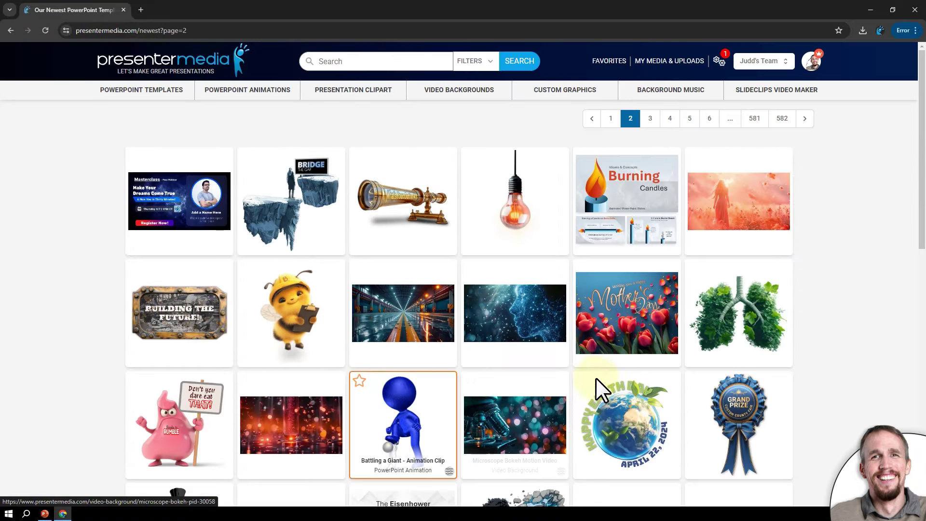
{"action": "left_click", "coordinate": [429, 193]}
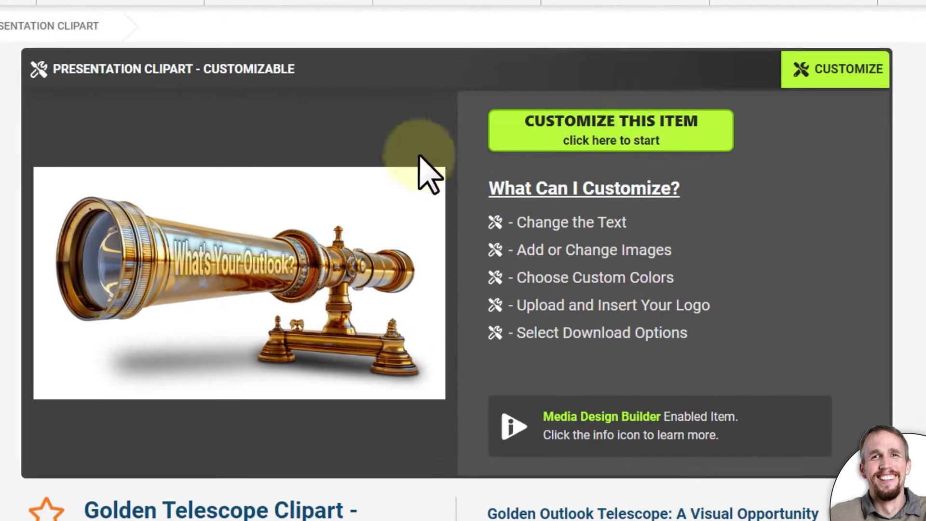
{"action": "left_click", "coordinate": [645, 137]}
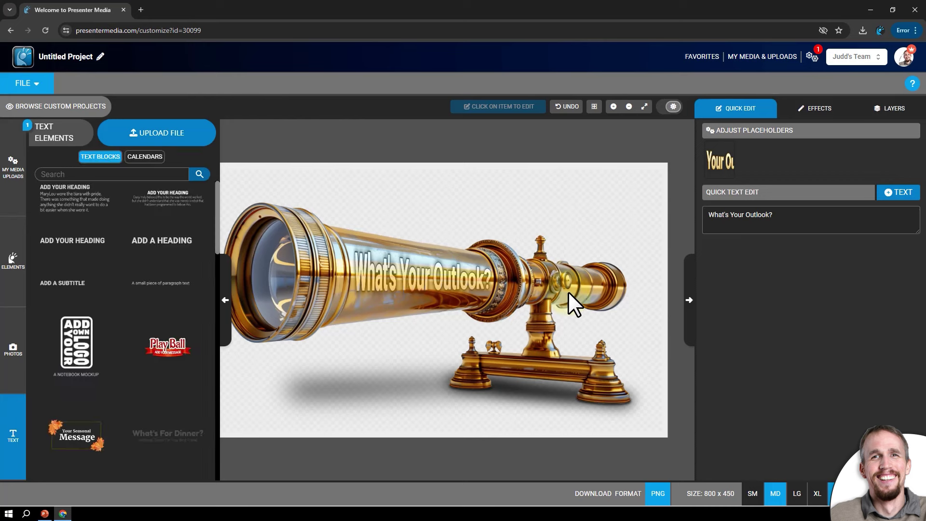
Replace the caption What's Your Outlook? with 'Our Company Vision!'.
{"action": "left_click_drag", "start_coordinate": [841, 212], "coordinate": [699, 224]}
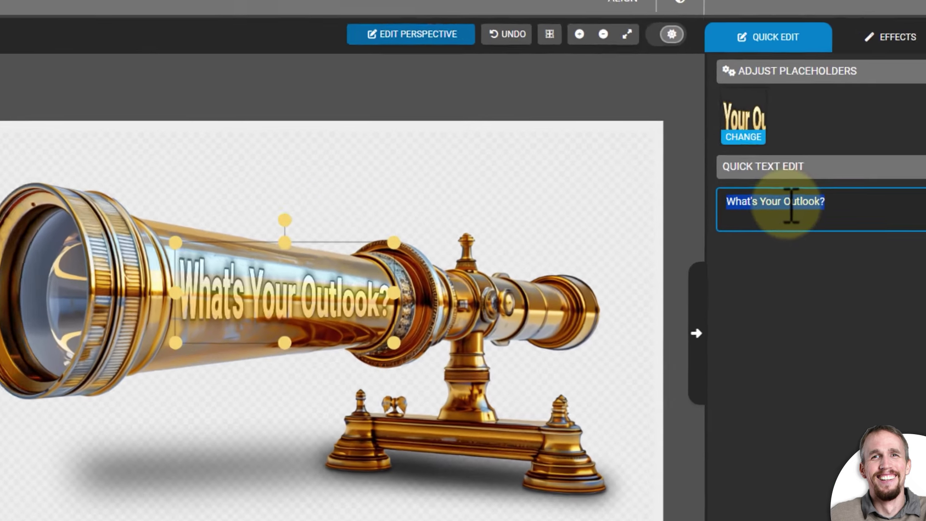
{"action": "type", "text": "Our Company Vision!"}
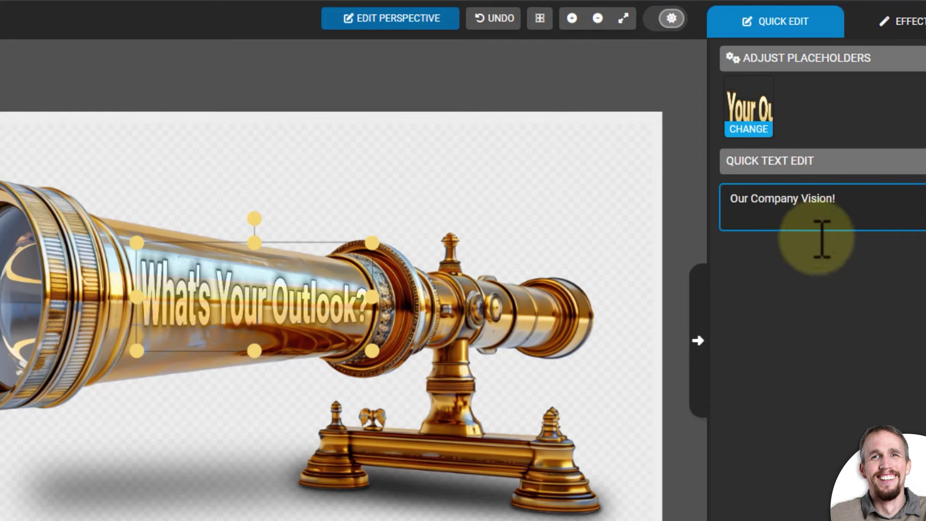
{"action": "left_click", "coordinate": [853, 264]}
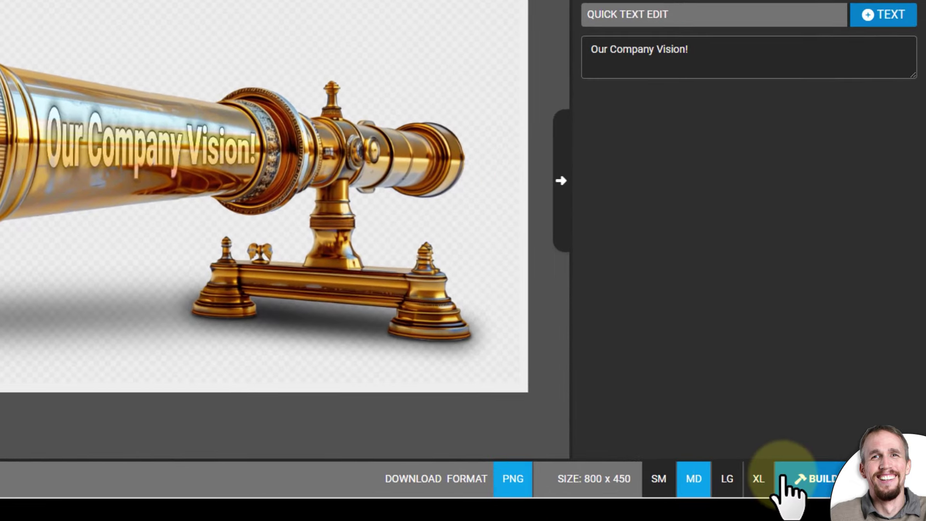
Build the telescope at XL 3200 x 1800, save it to My Media, and return to editing.
{"action": "left_click", "coordinate": [760, 480]}
{"action": "left_click", "coordinate": [815, 479]}
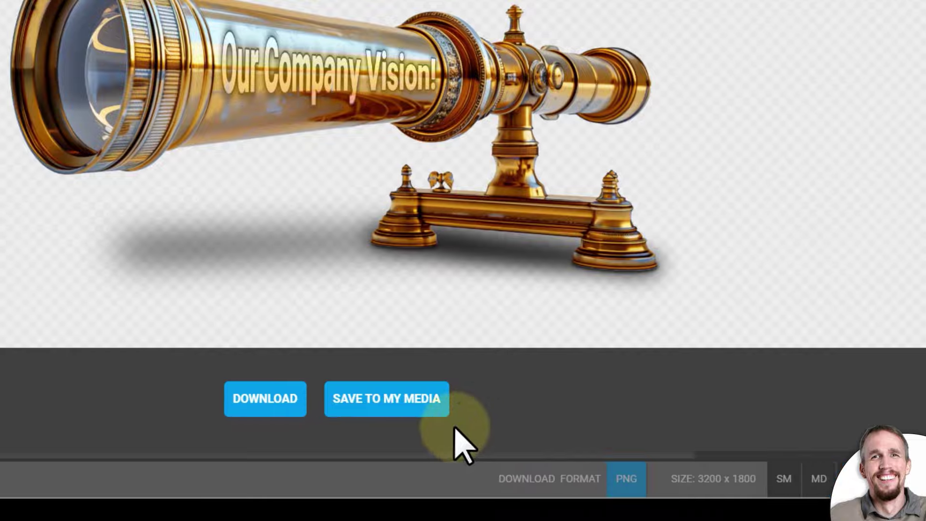
{"action": "left_click", "coordinate": [285, 400]}
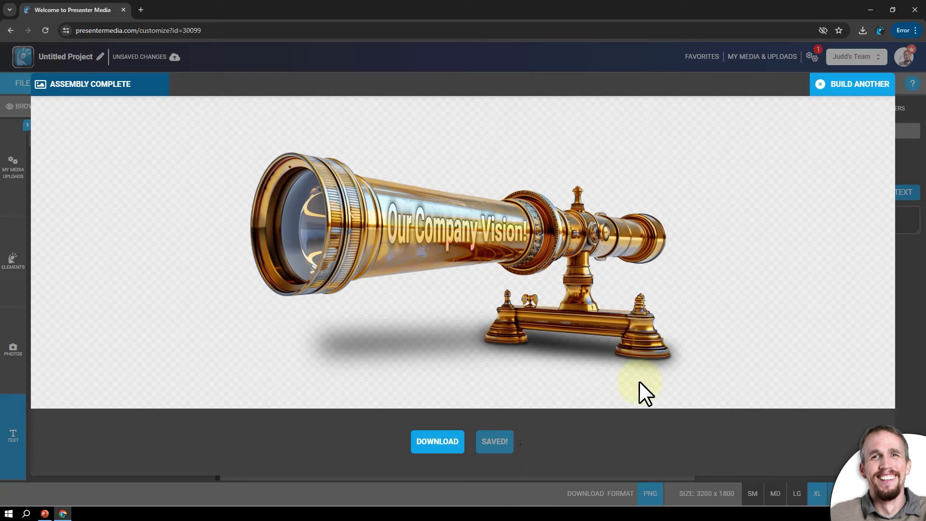
{"action": "left_click", "coordinate": [821, 87]}
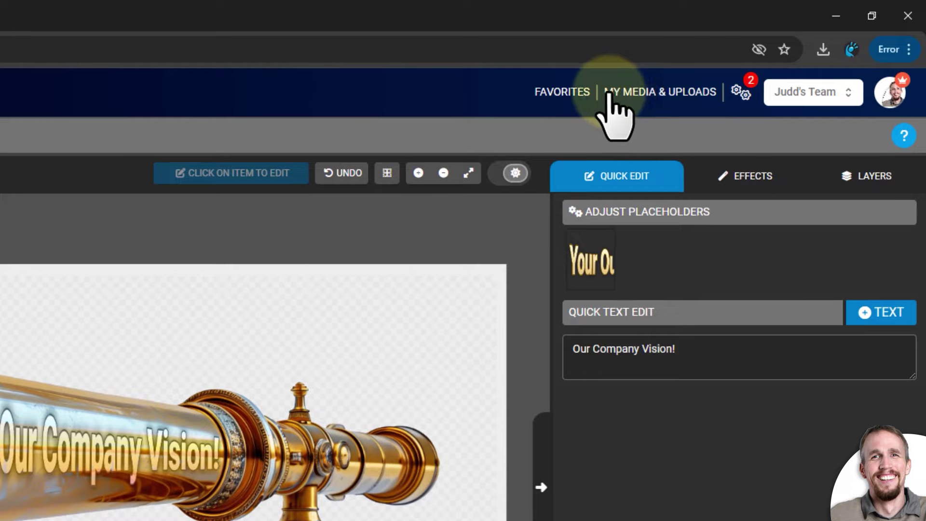
Open My Media & Uploads to view the saved telescope and truck PNGs.
{"action": "left_click", "coordinate": [651, 93]}
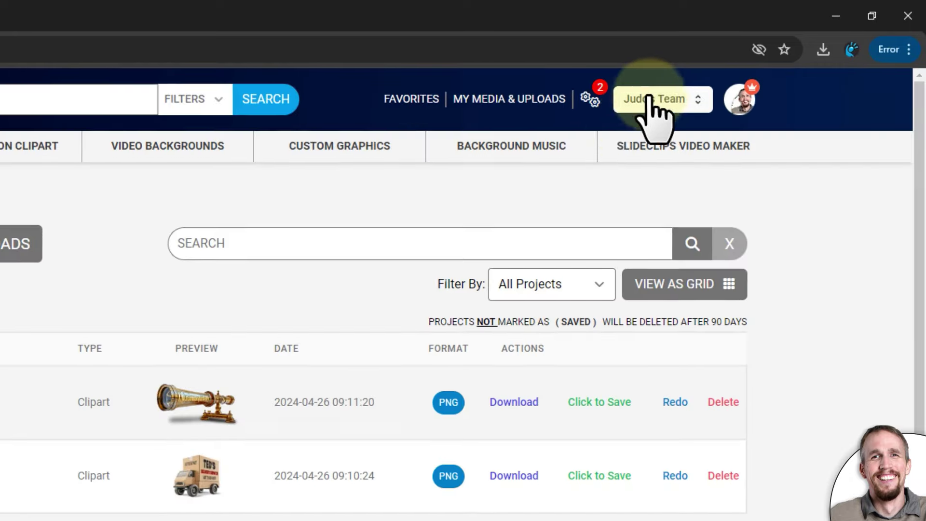